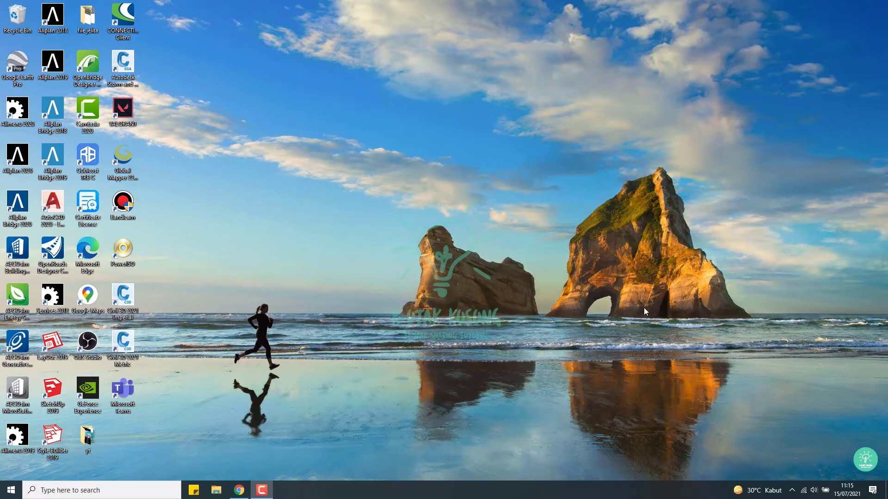
Step: Restore the Google Chrome window from the taskbar
left_click(239, 490)
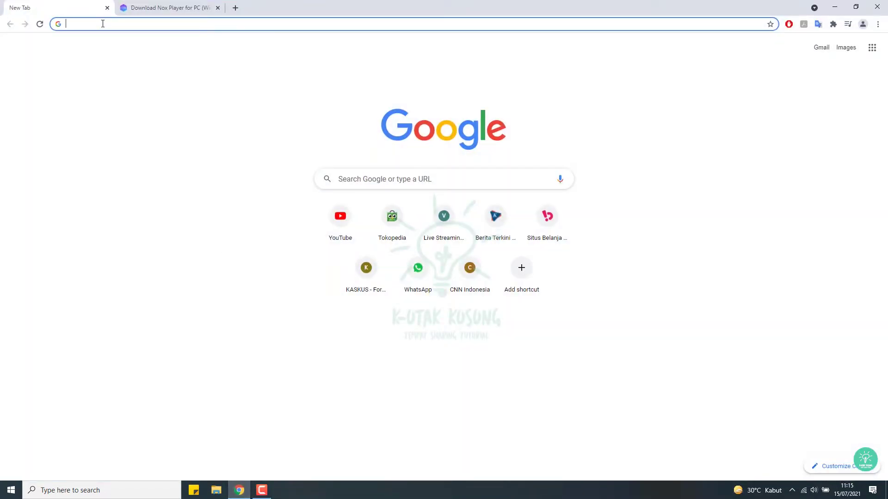
Step: Load bignox.com in the New Tab page
type("big")
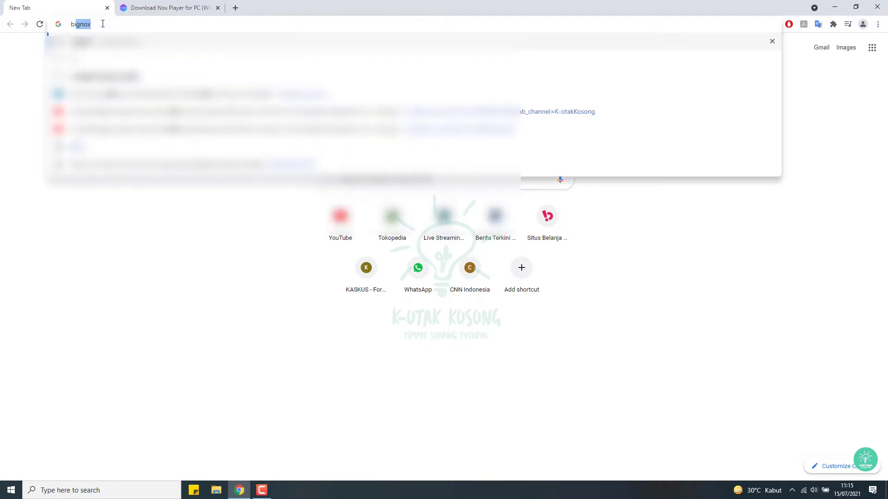
type("nox")
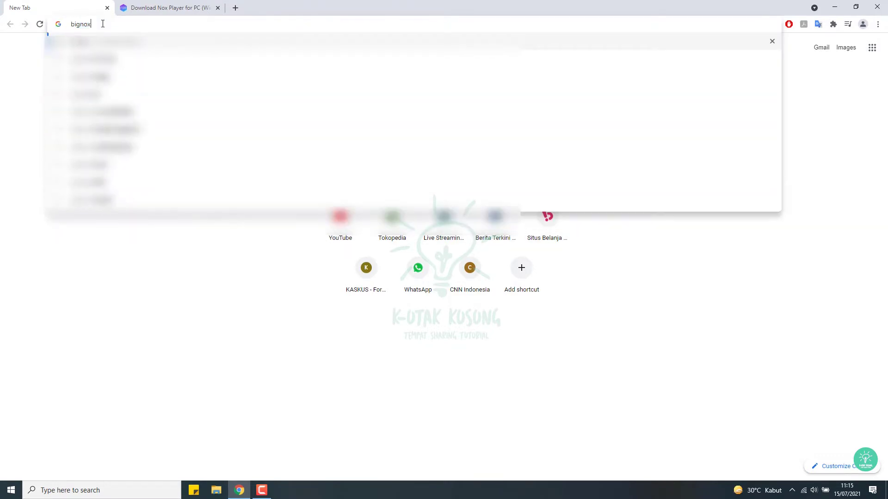
type(".com")
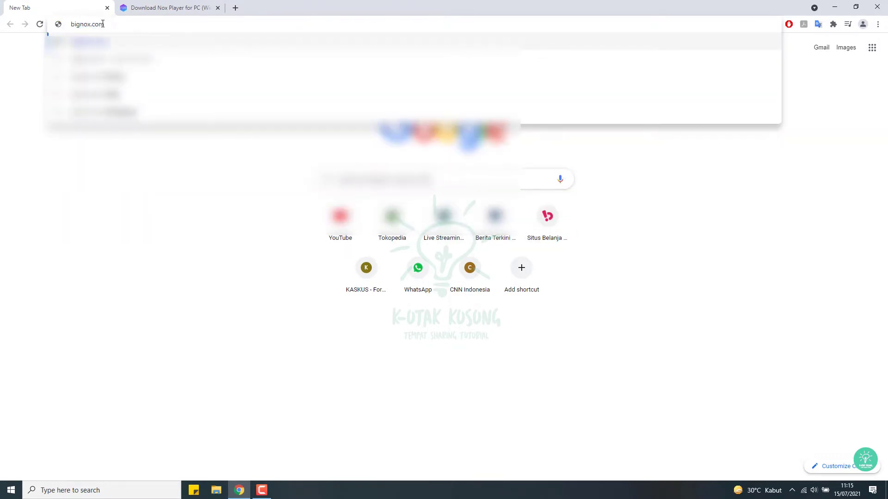
key("Return")
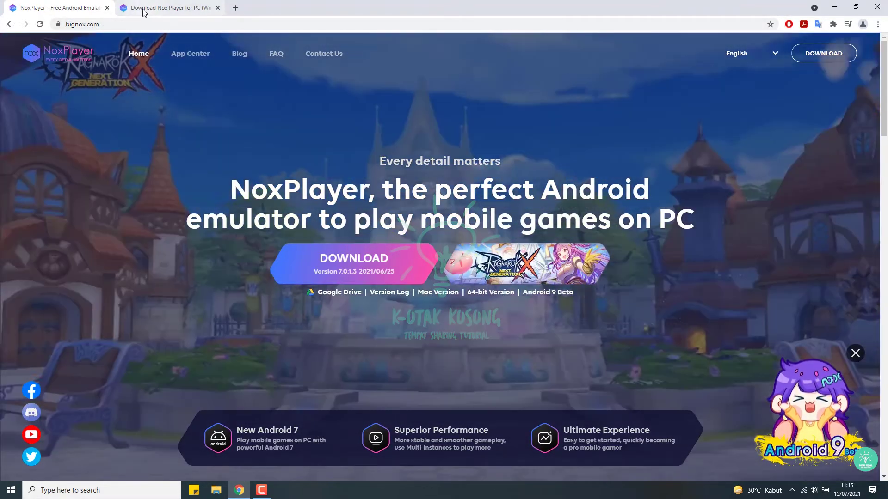
Step: Switch to the Download Nox Player for PC tab and scroll to its minimum and recommended requirements
left_click(143, 10)
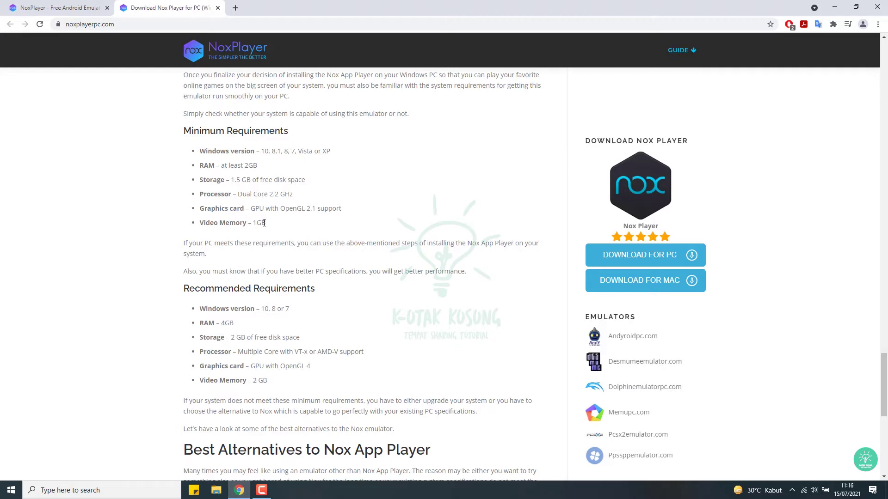
scroll(262, 224, "down", 1)
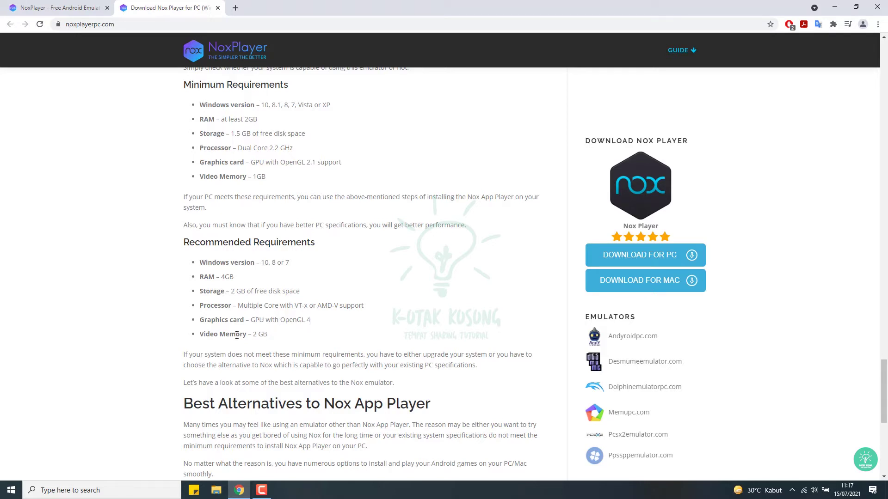
scroll(232, 333, "down", 1)
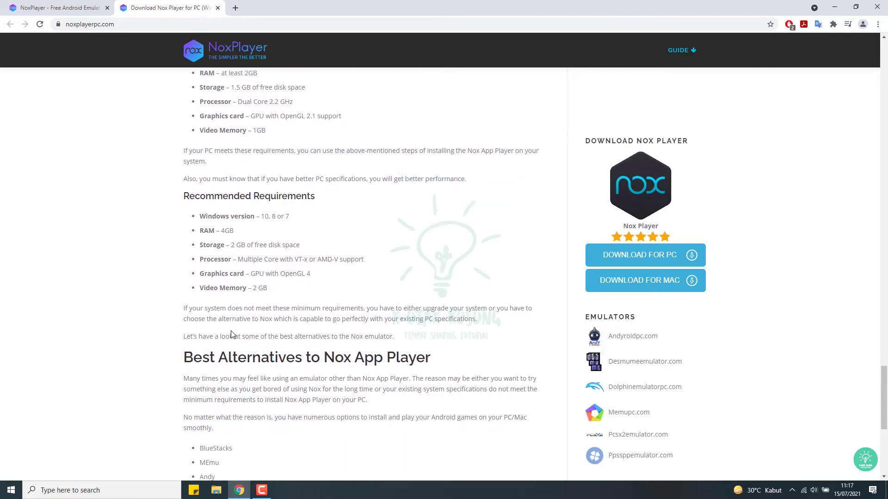
scroll(237, 276, "up", 2)
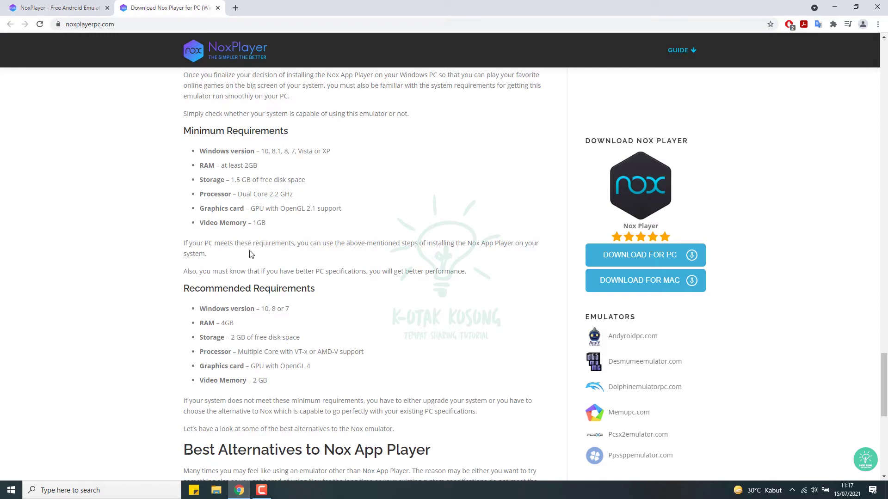
Step: Download the NoxPlayer 7.0.1.3 installer from bignox.com and bring up the finished download's options
left_click(44, 8)
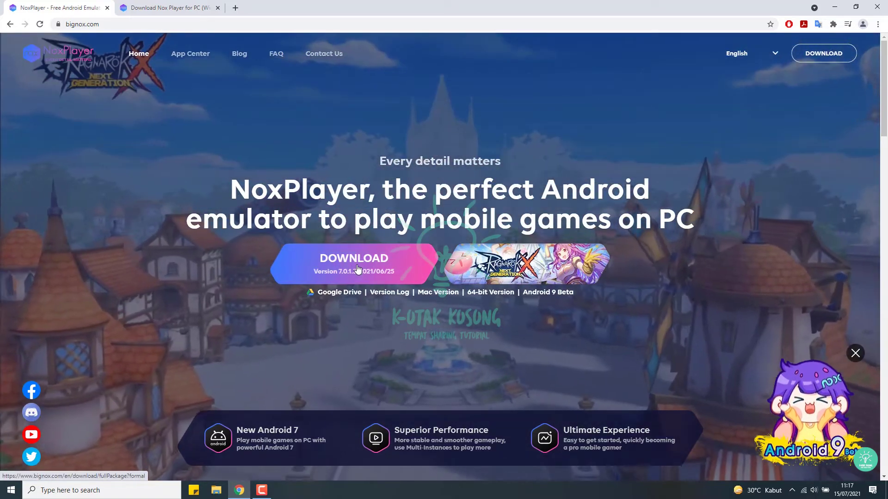
left_click(357, 269)
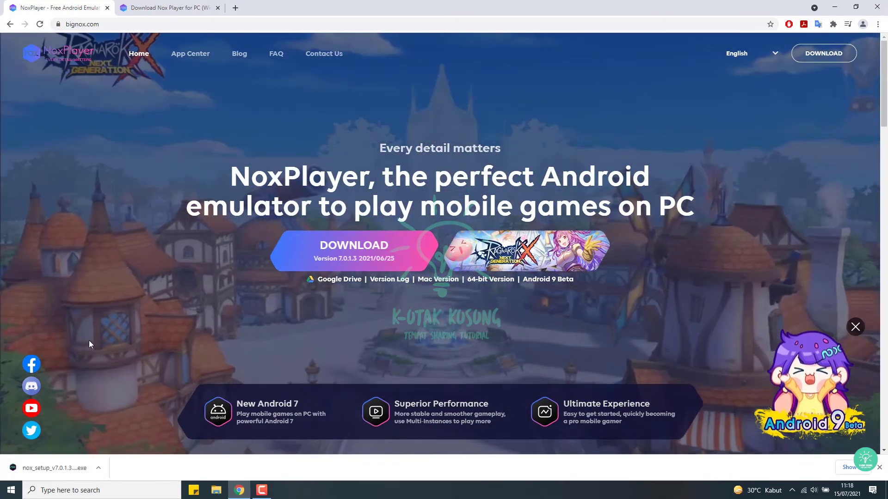
right_click(39, 470)
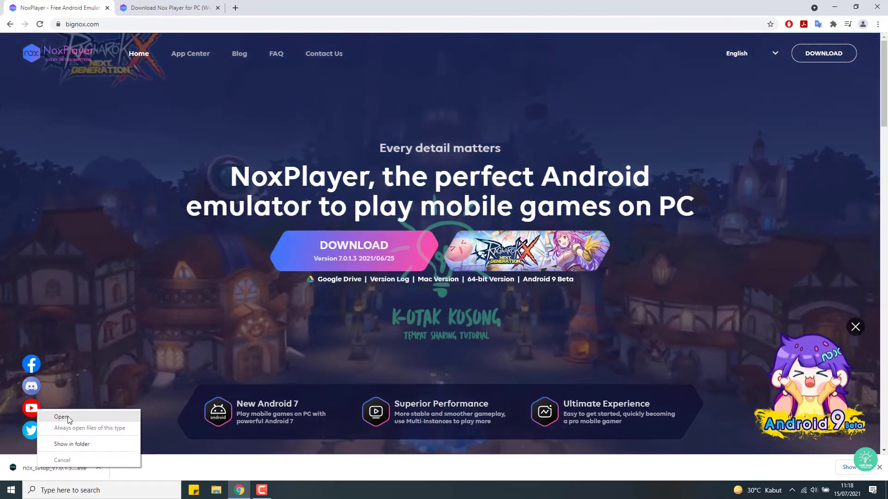
Step: Run nox_setup_v7.0.1.3_full_intl.exe and install NoxPlayer to D:\Program Files\Nox using Custom options
left_click(68, 416)
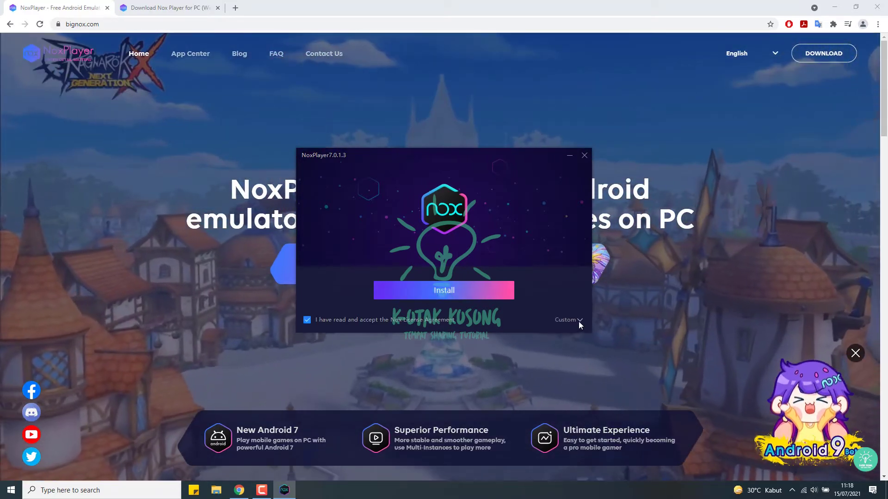
left_click(578, 321)
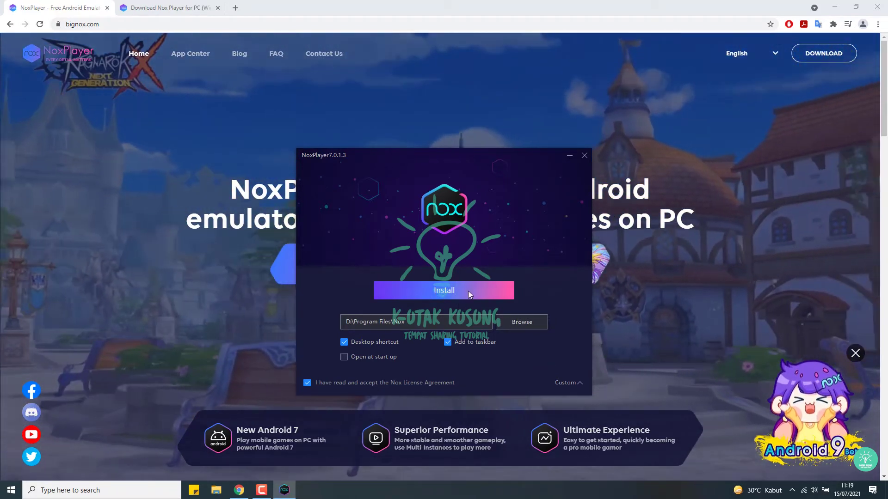
left_click(431, 292)
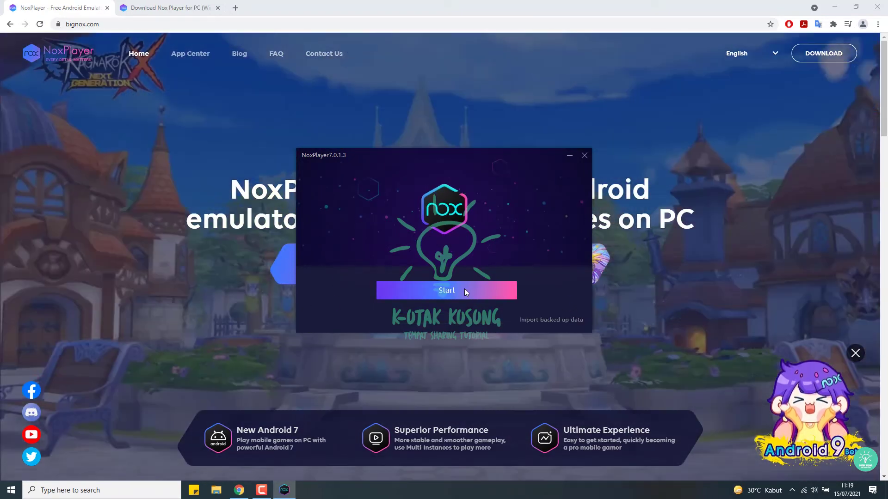
Step: Launch NoxPlayer, skip the tips with Lewati, maximize it and choose Segera masuk for Google Play
left_click(455, 293)
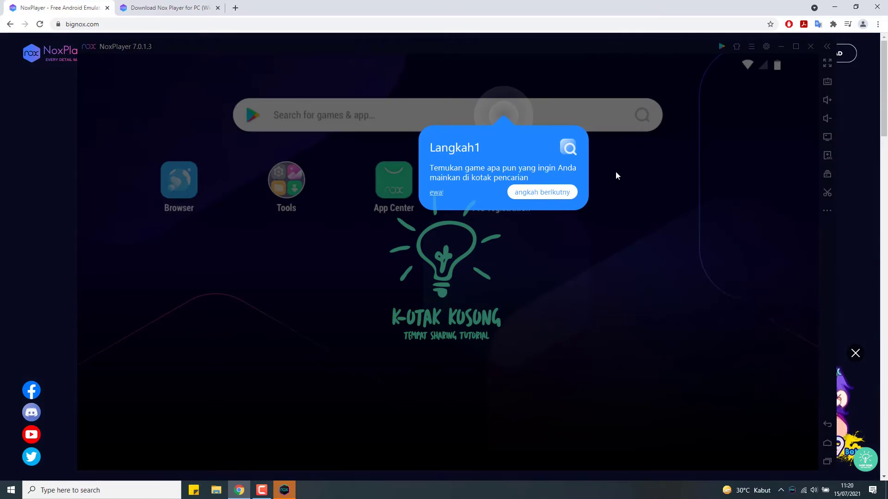
left_click(435, 192)
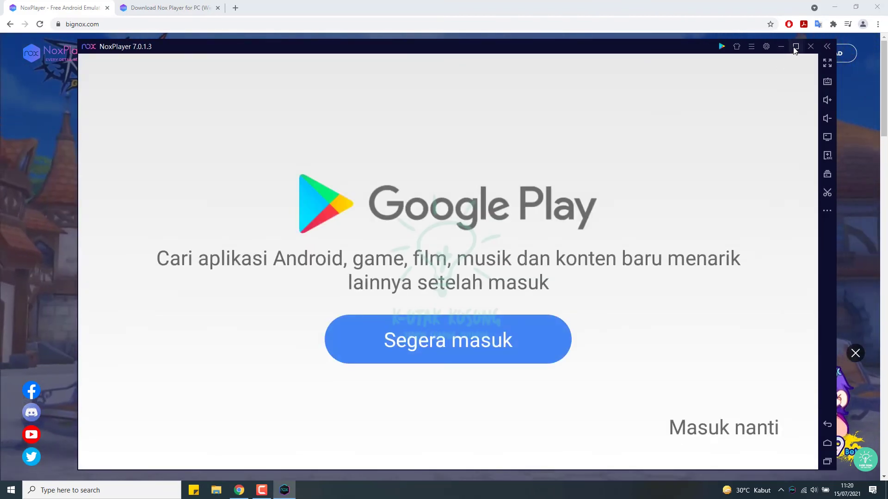
left_click(795, 46)
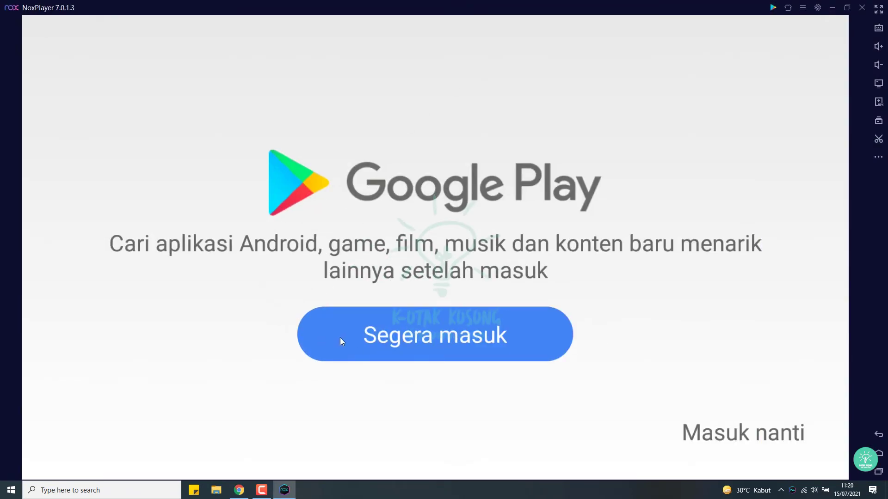
left_click(427, 338)
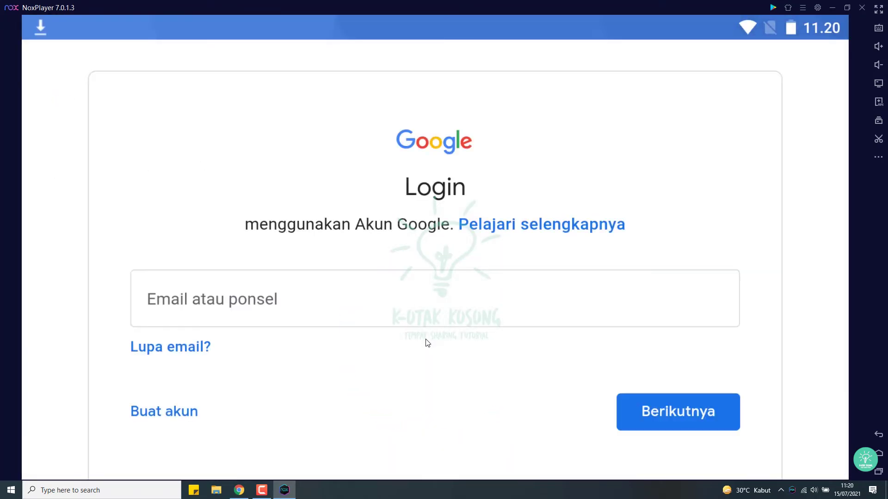
Step: Enter the Google account e-mail address and advance to the password step
left_click(326, 301)
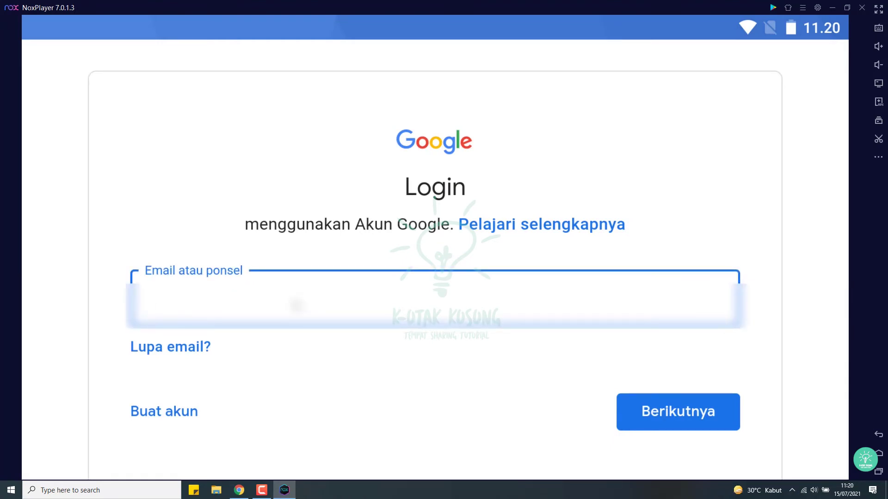
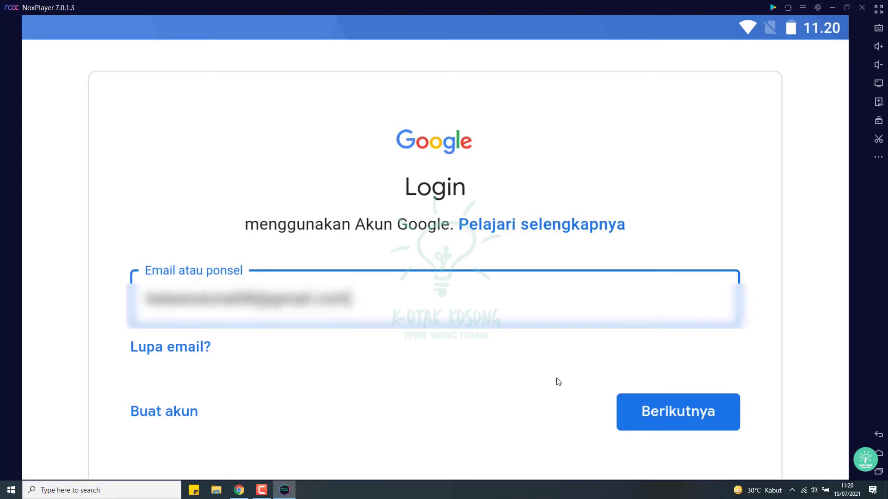
left_click(640, 412)
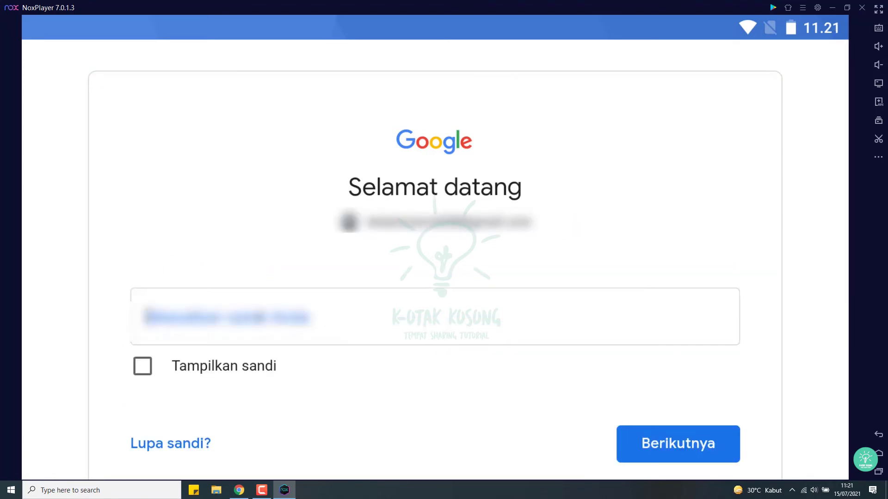
Step: Type the account password and submit it to finish signing in
left_click(258, 317)
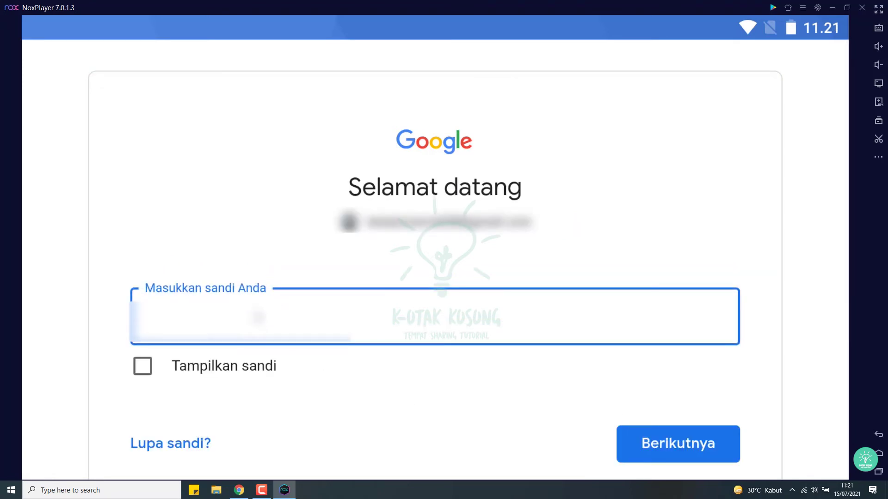
type("aaaaa")
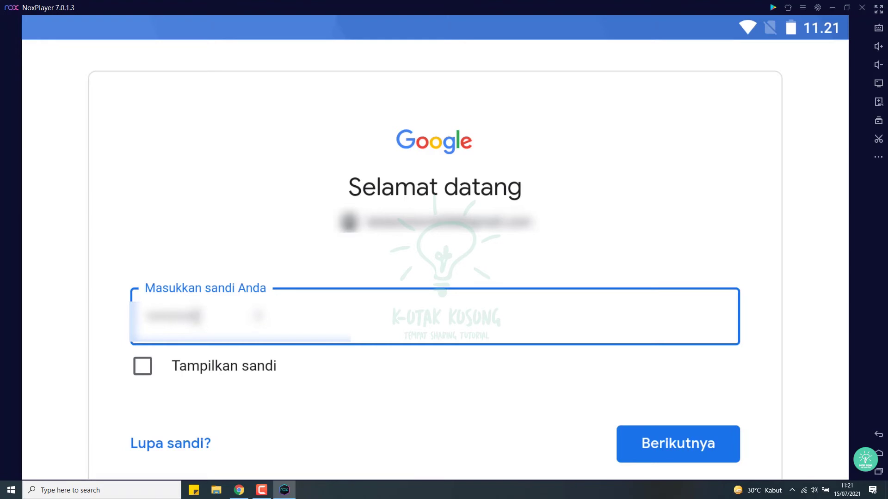
left_click(660, 451)
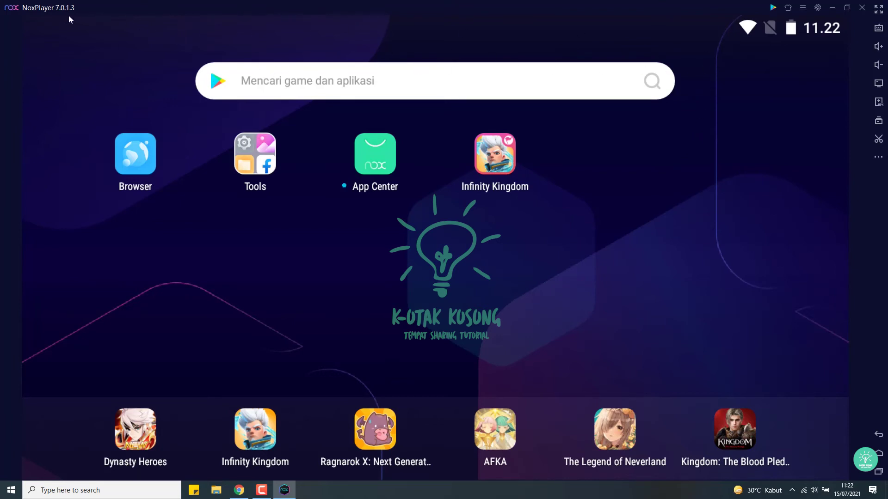
Step: Search for 'pubg' from the home search bar, look over the results, then open the App Center
left_click(249, 79)
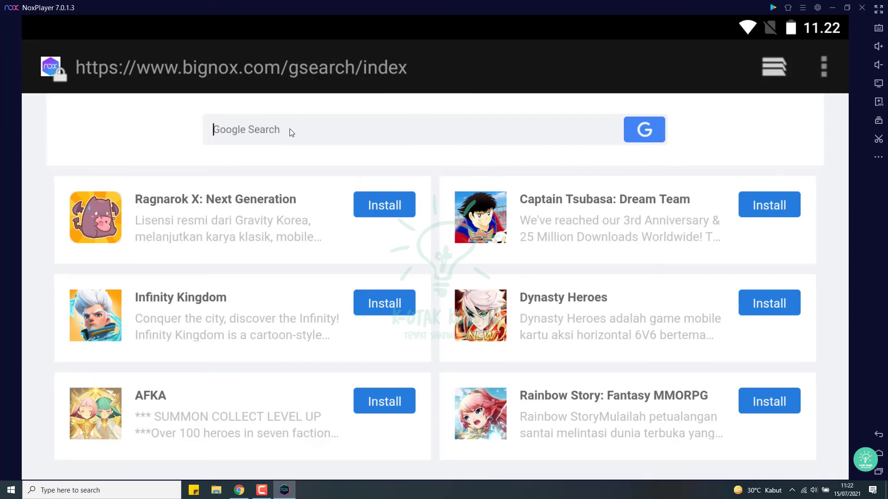
type("pubg")
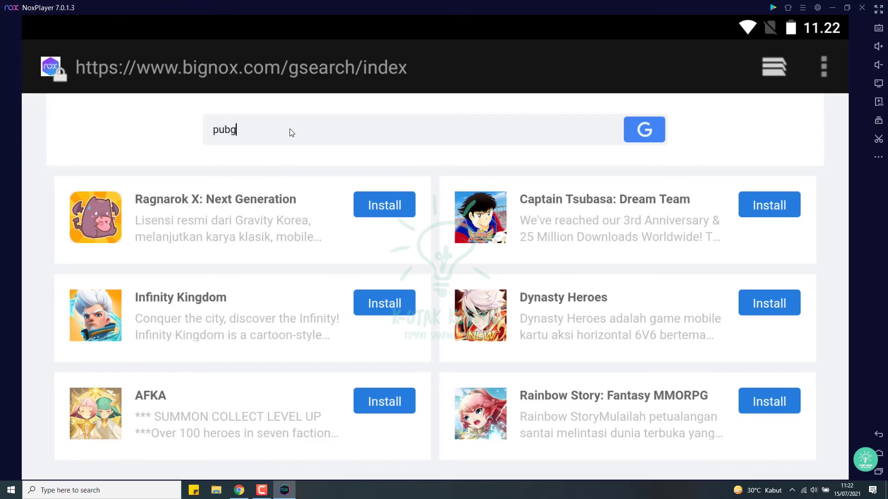
key("Return")
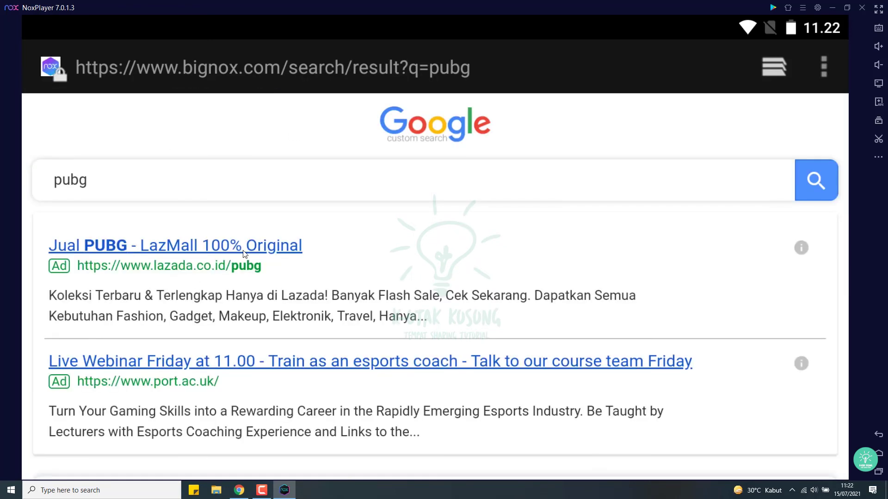
scroll(245, 254, "down", 10)
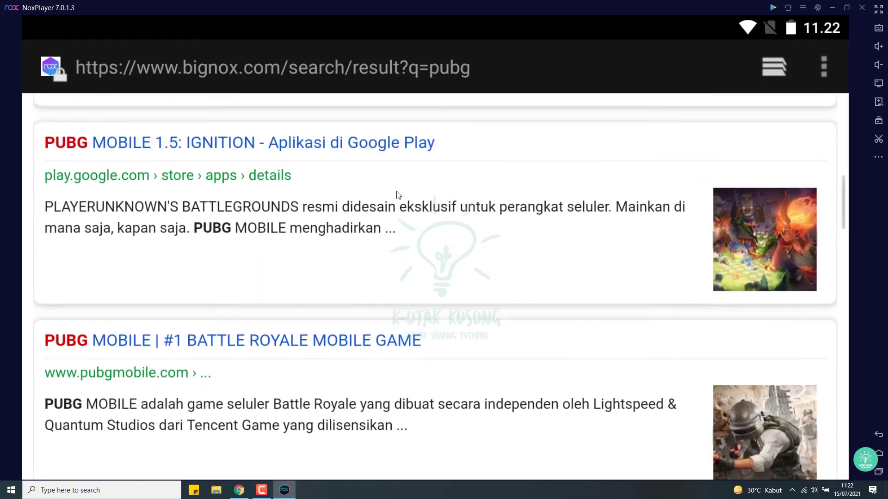
scroll(399, 194, "up", 3)
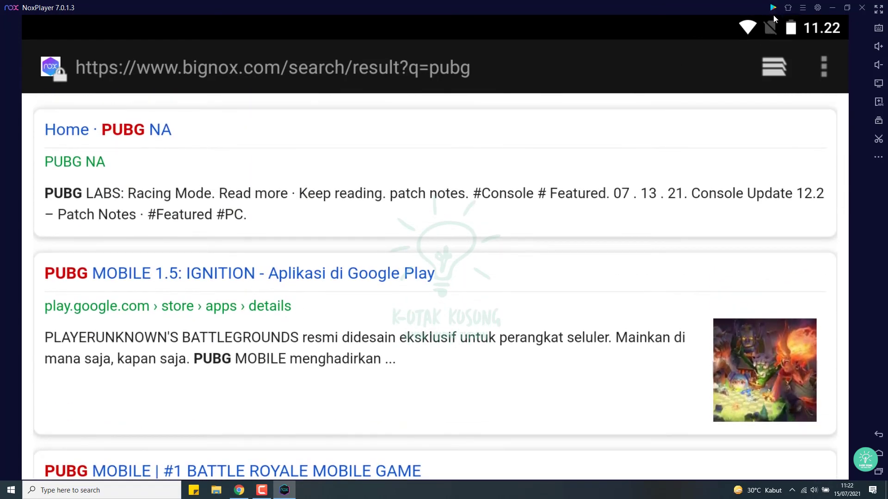
left_click(773, 8)
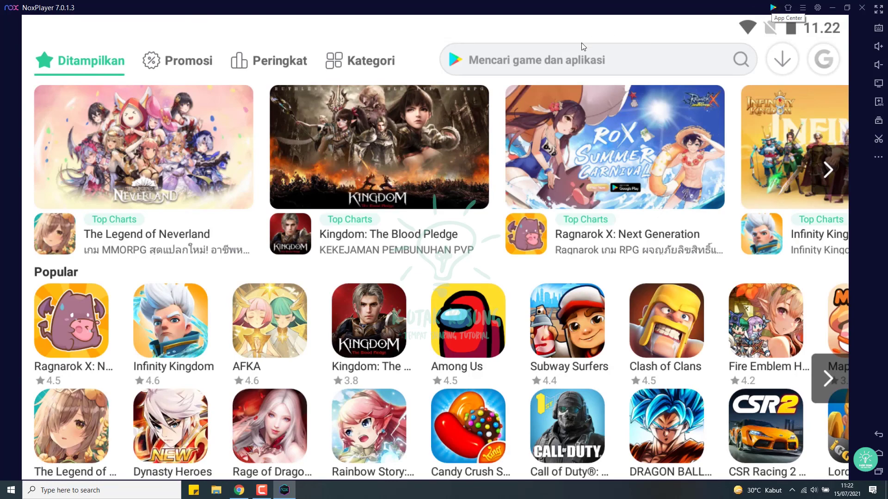
Step: Go back to the App Center's featured page and open the Peringkat rankings
left_click(578, 60)
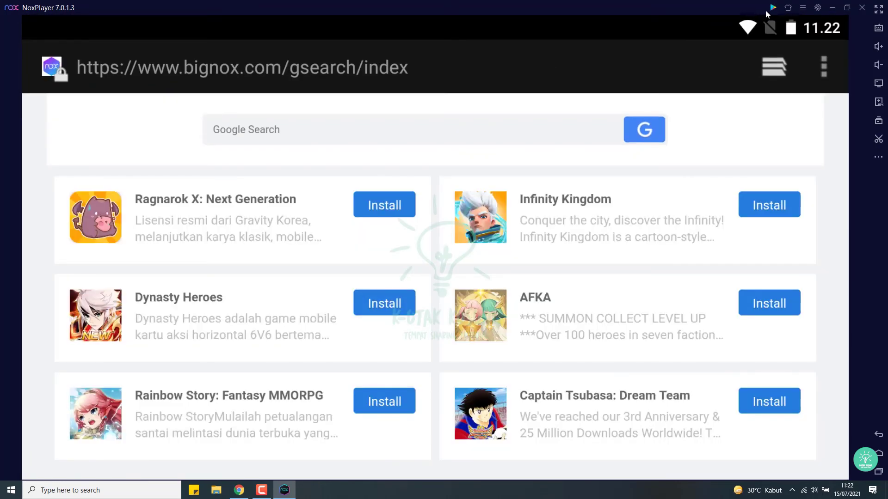
left_click(773, 7)
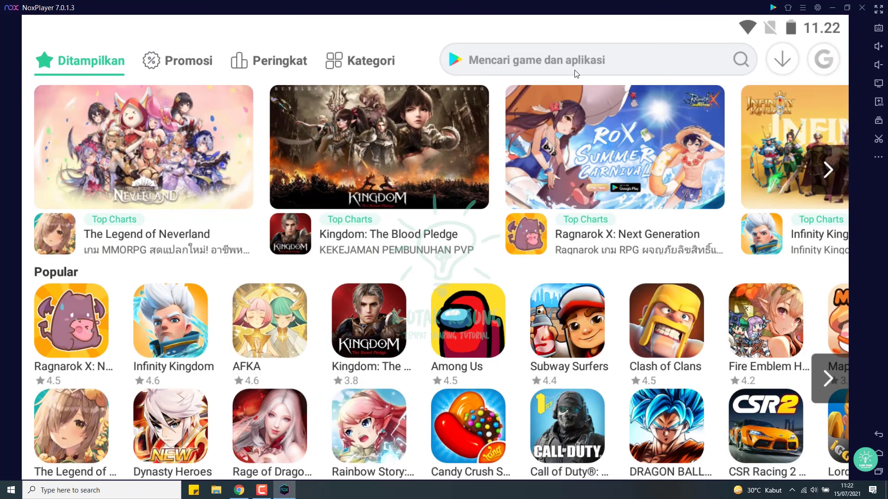
scroll(261, 196, "down", 7)
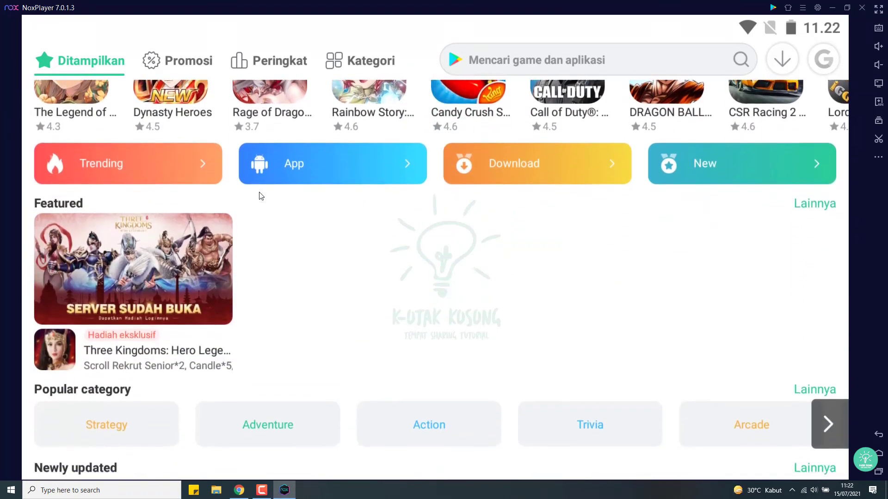
left_click(351, 153)
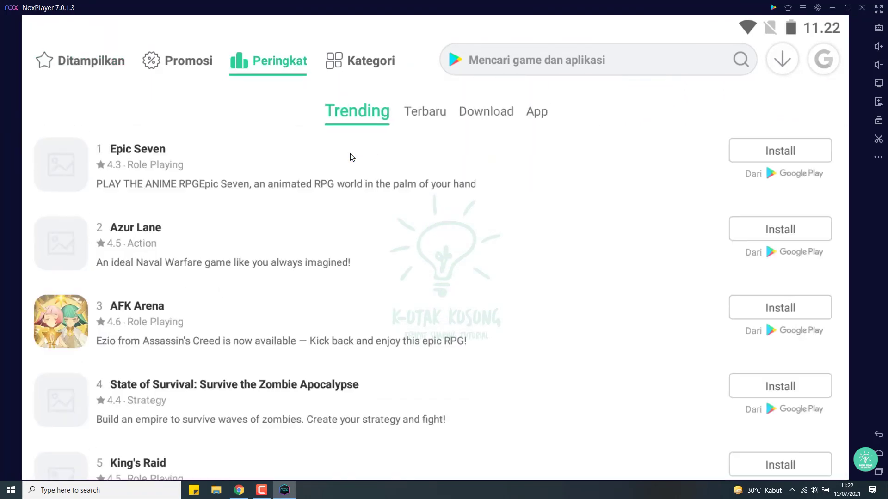
Step: Compare the Trending and Terbaru rankings, ending on the Terbaru list headed by State of Survival
scroll(352, 159, "down", 8)
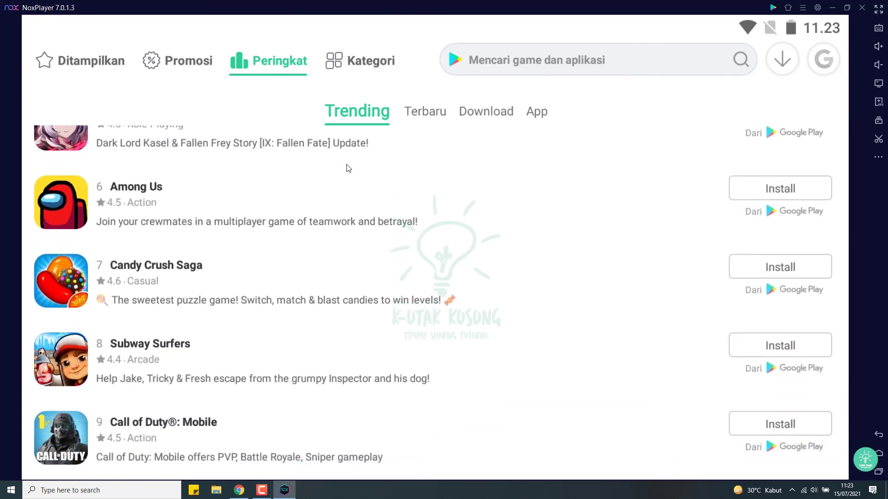
scroll(348, 169, "up", 6)
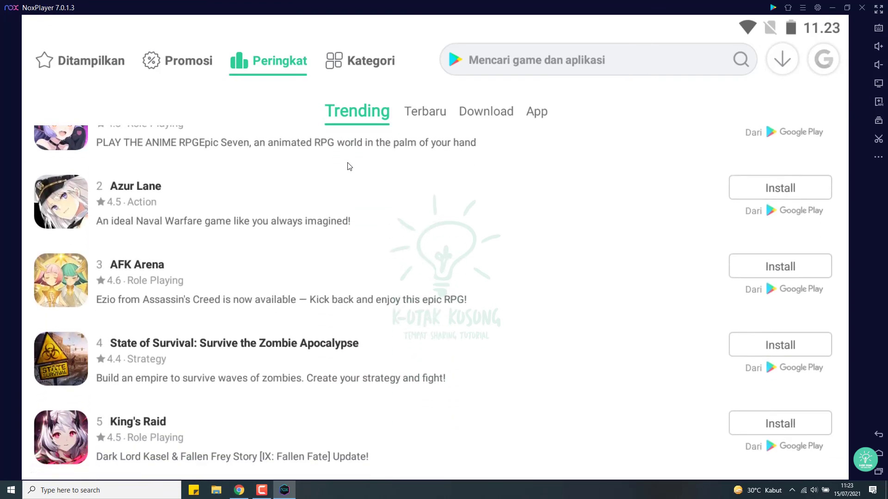
scroll(345, 162, "down", 3)
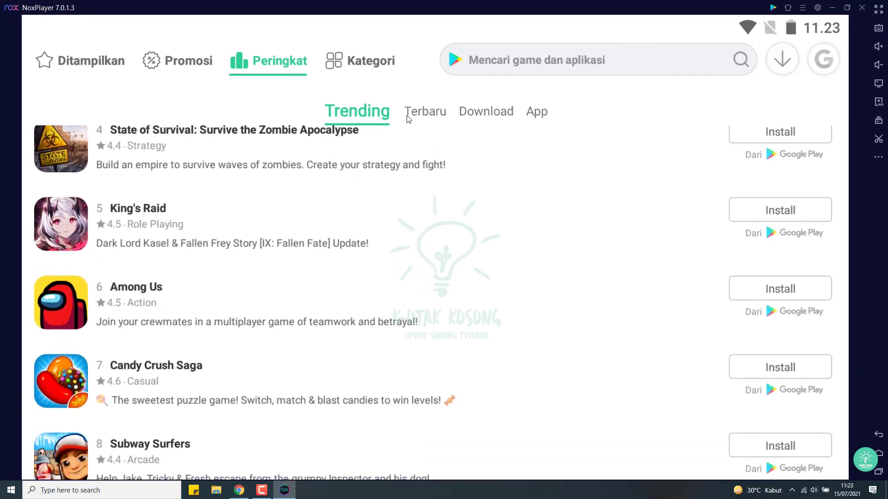
left_click(425, 118)
left_click(334, 117)
scroll(373, 185, "up", 5)
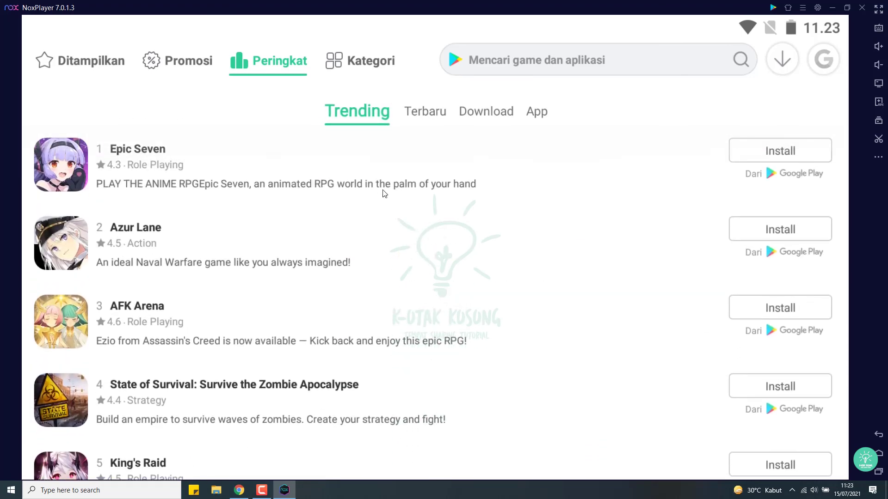
left_click(435, 117)
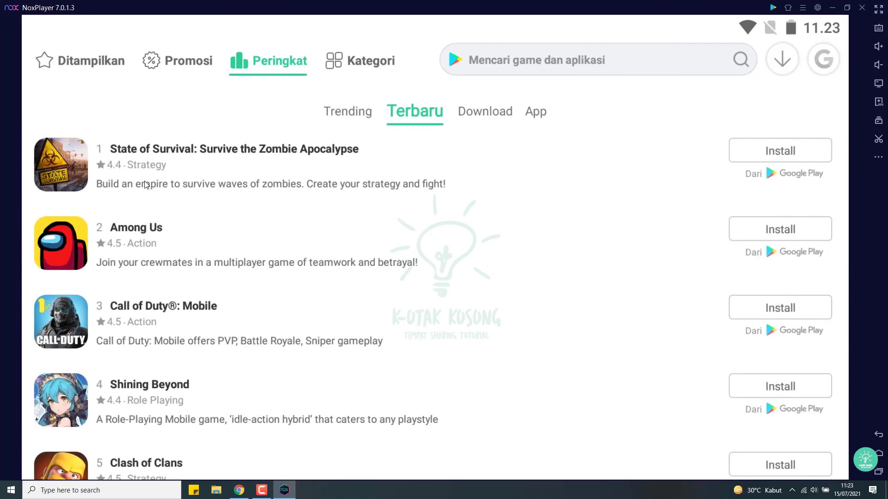
scroll(149, 179, "down", 8)
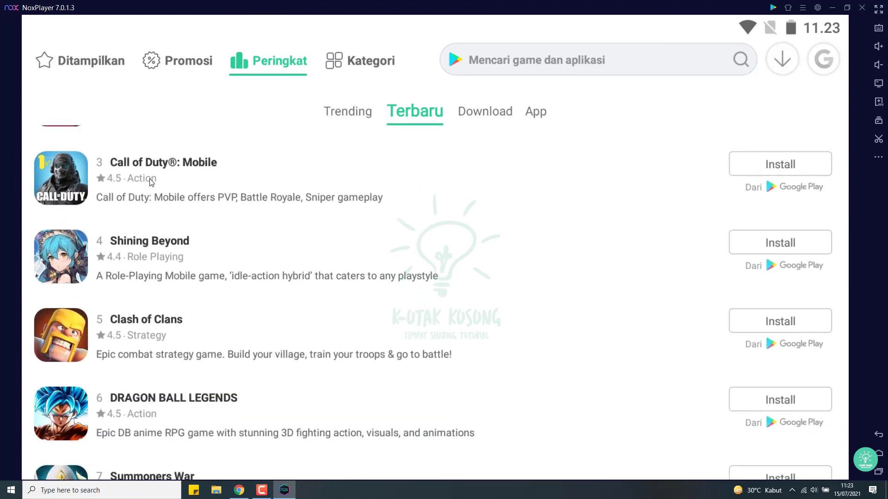
scroll(151, 180, "up", 8)
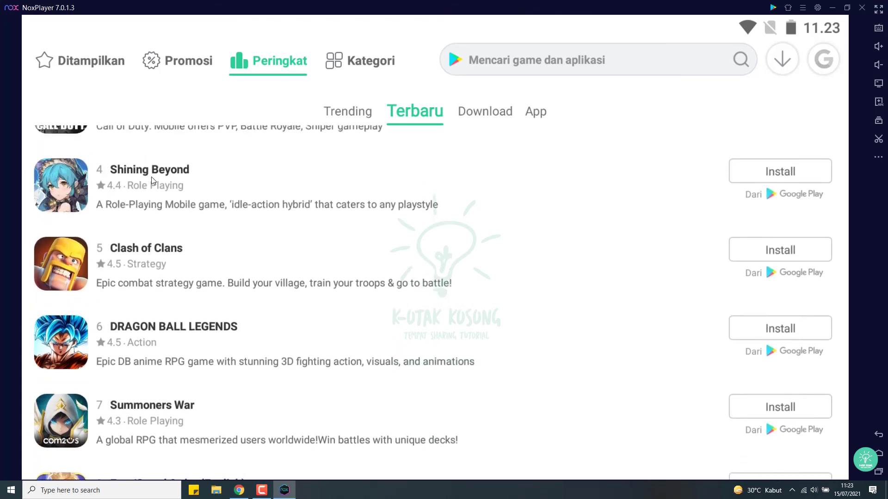